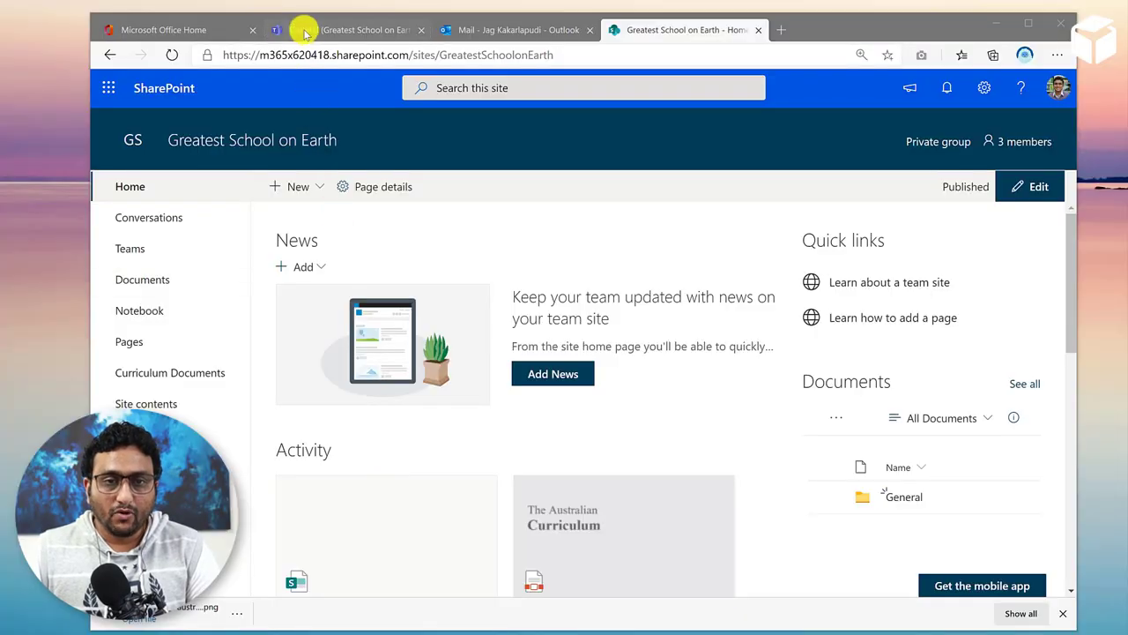
In Teams, review files in the Sales and Marketing General, Campaign X and Monthly Reports channels
left_click(304, 31)
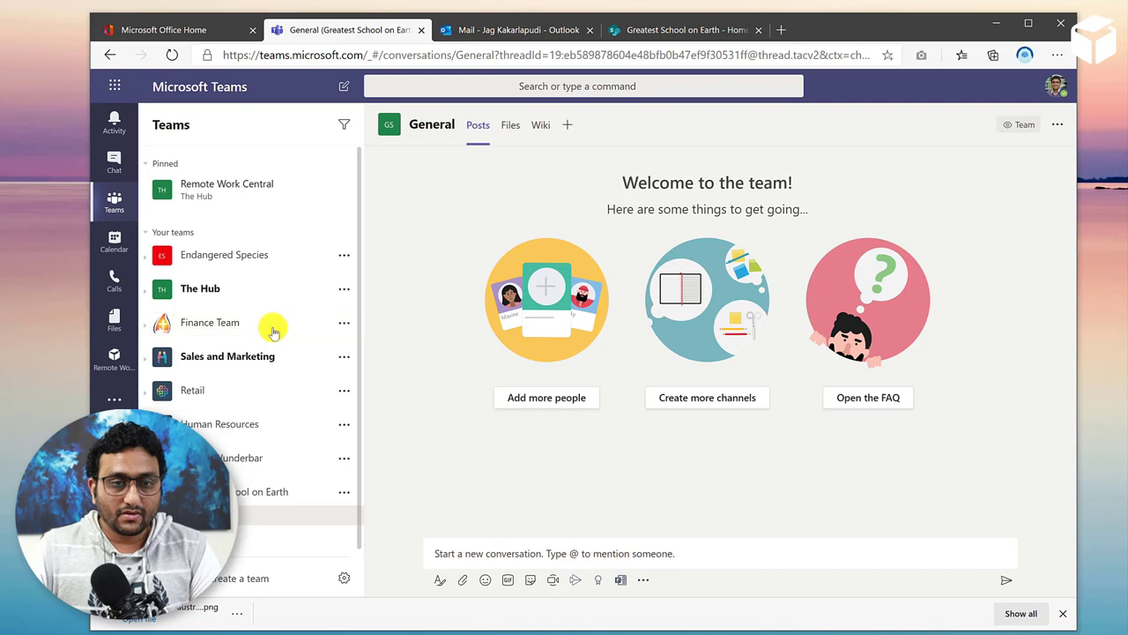
left_click(144, 354)
left_click(192, 379)
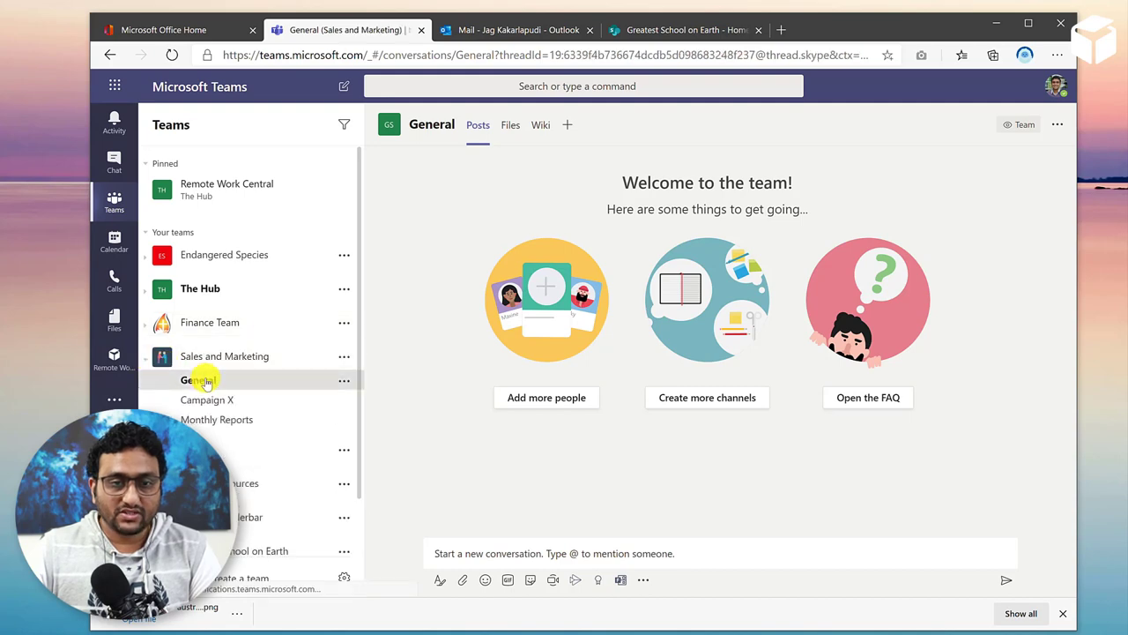
left_click(510, 125)
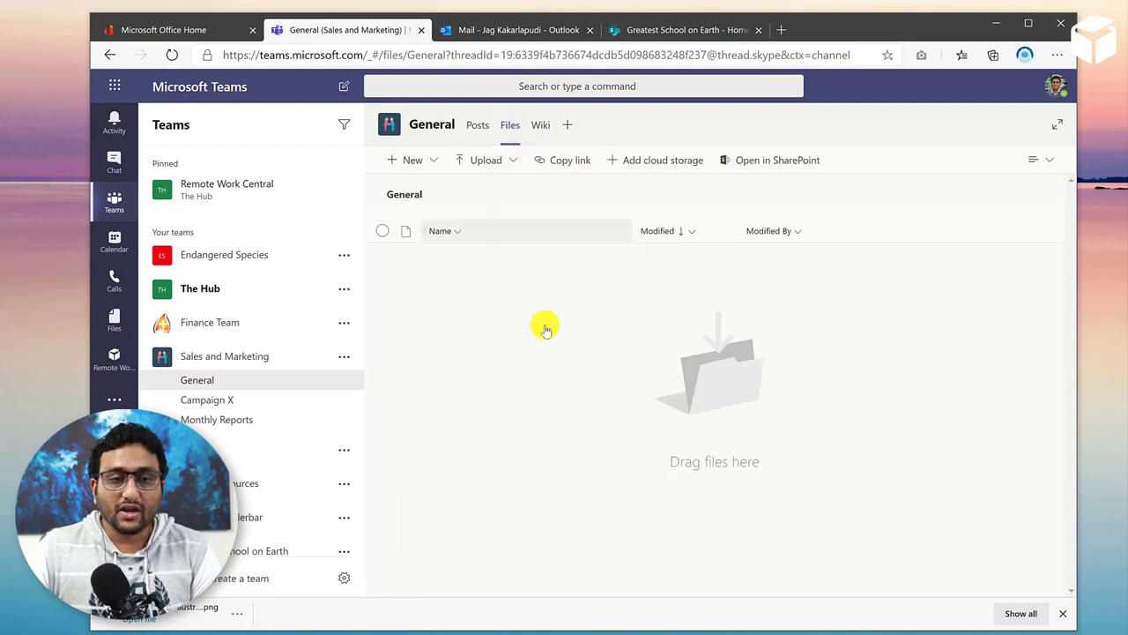
left_click(224, 399)
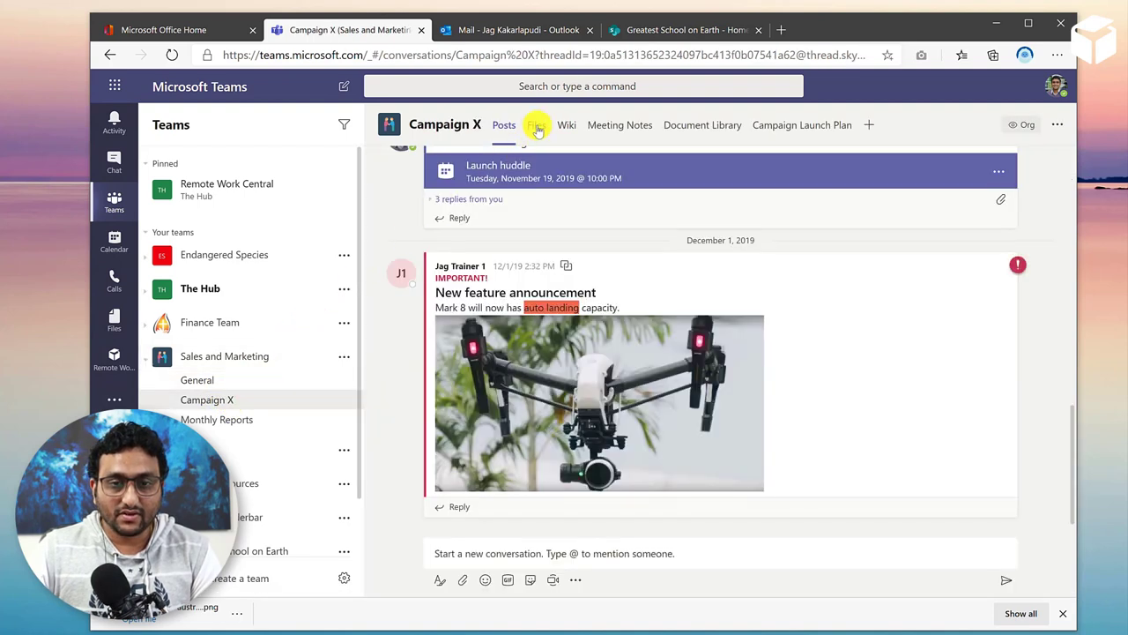
left_click(536, 124)
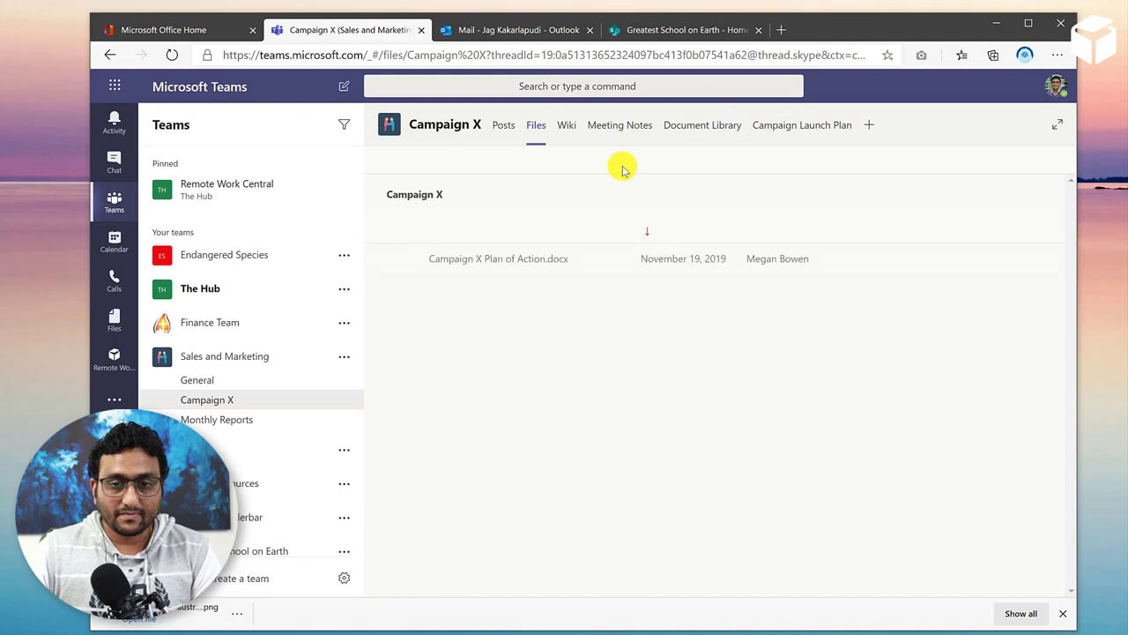
left_click(231, 422)
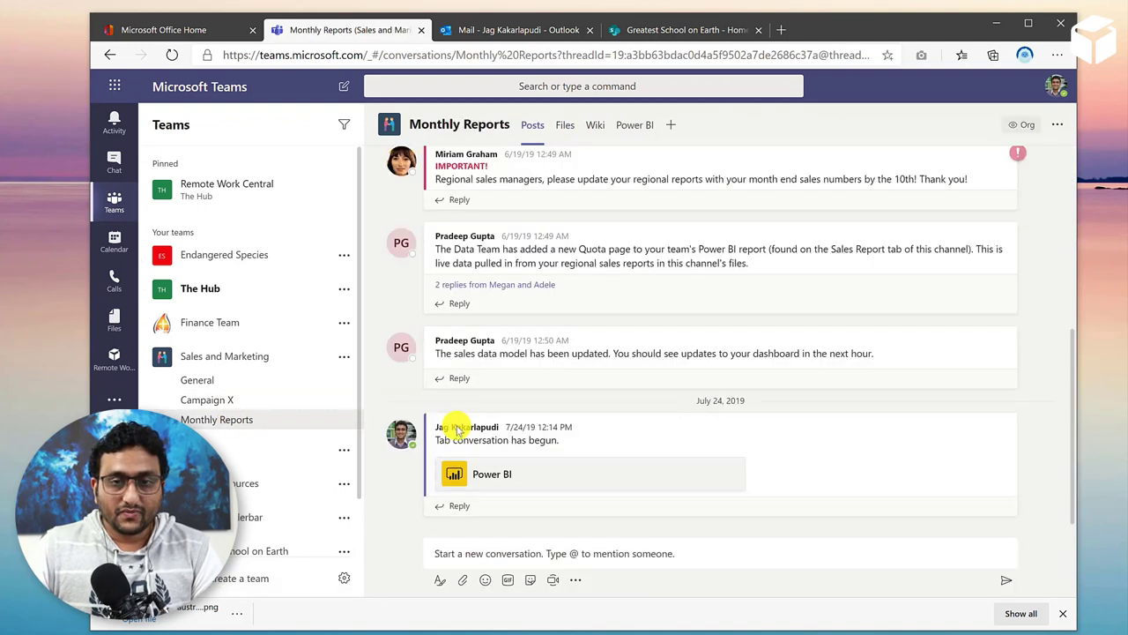
left_click(562, 129)
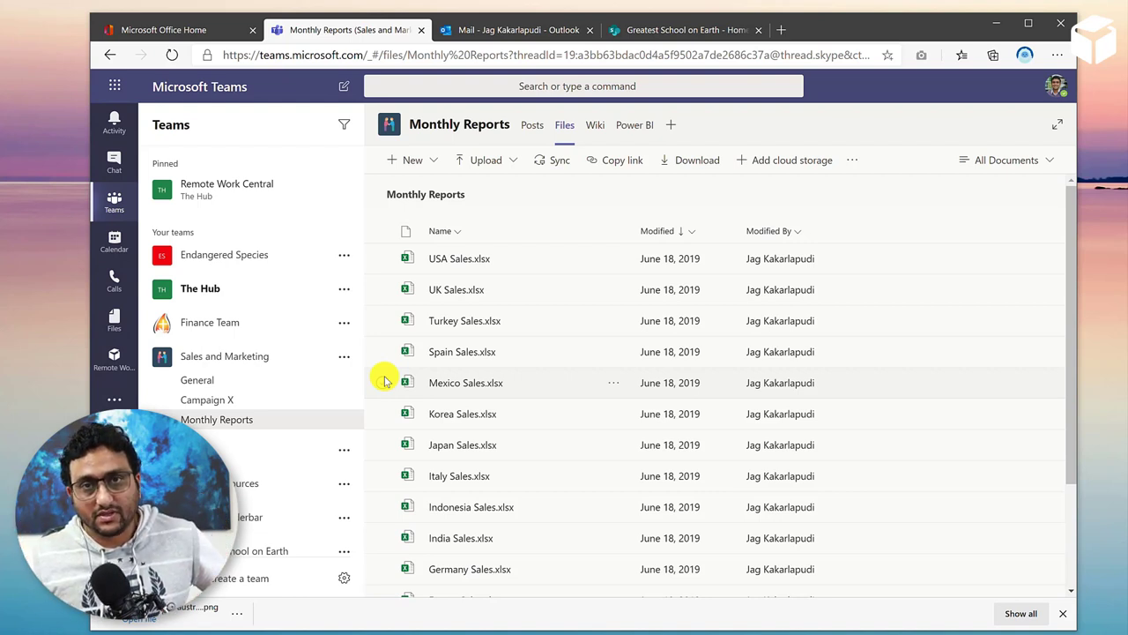
scroll(282, 461, "down", 2)
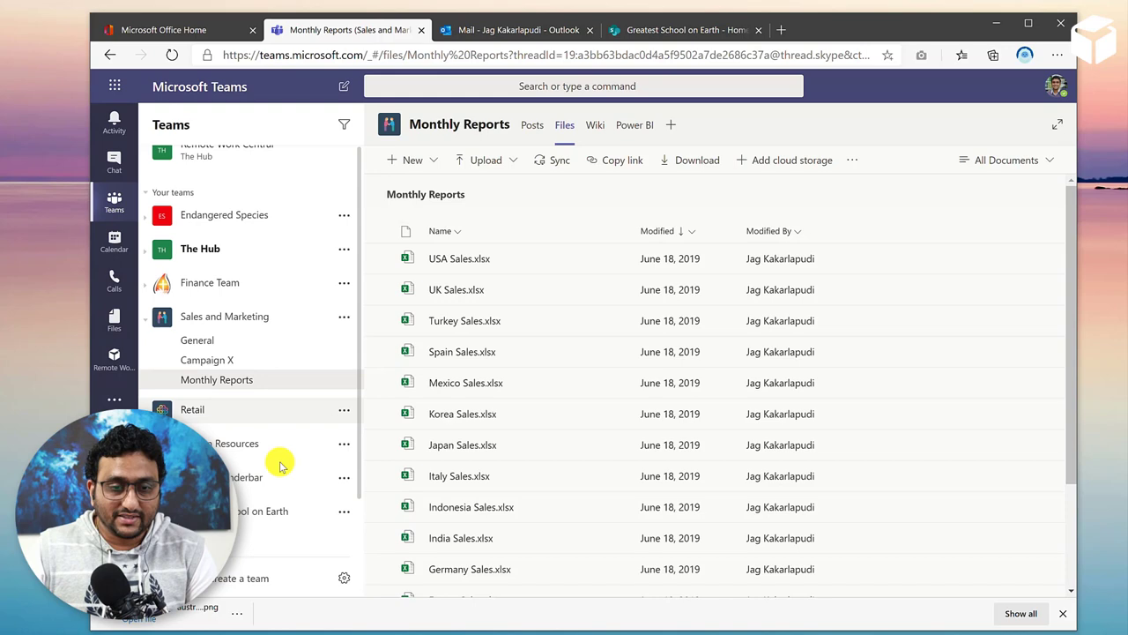
left_click(239, 504)
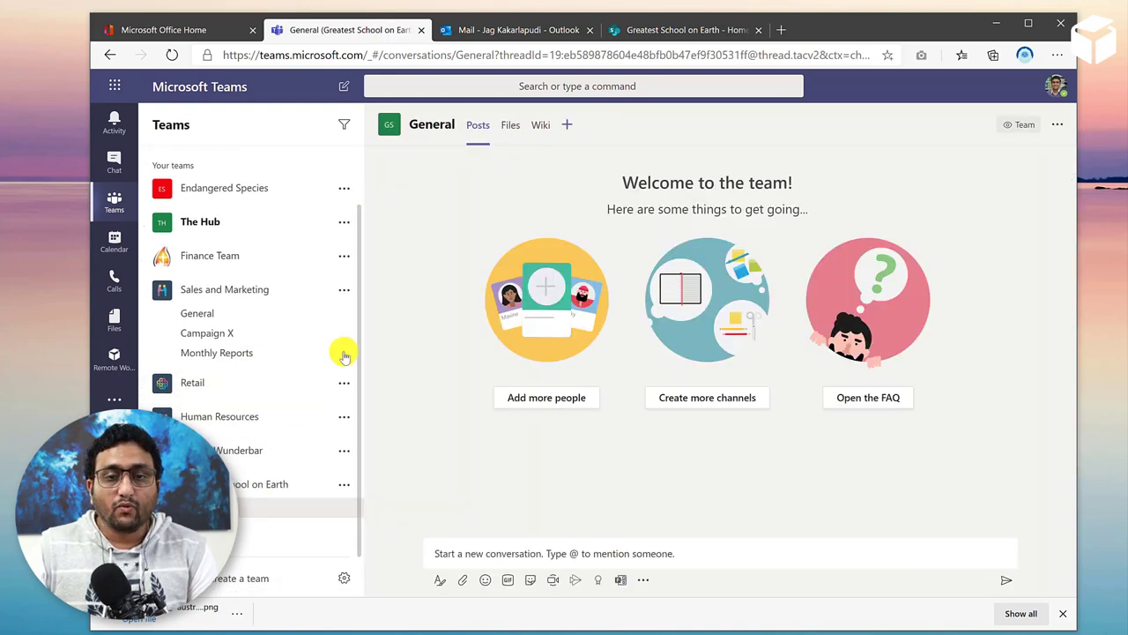
Back on the school SharePoint site, create a Blank page named 'Team Activity'
left_click(672, 35)
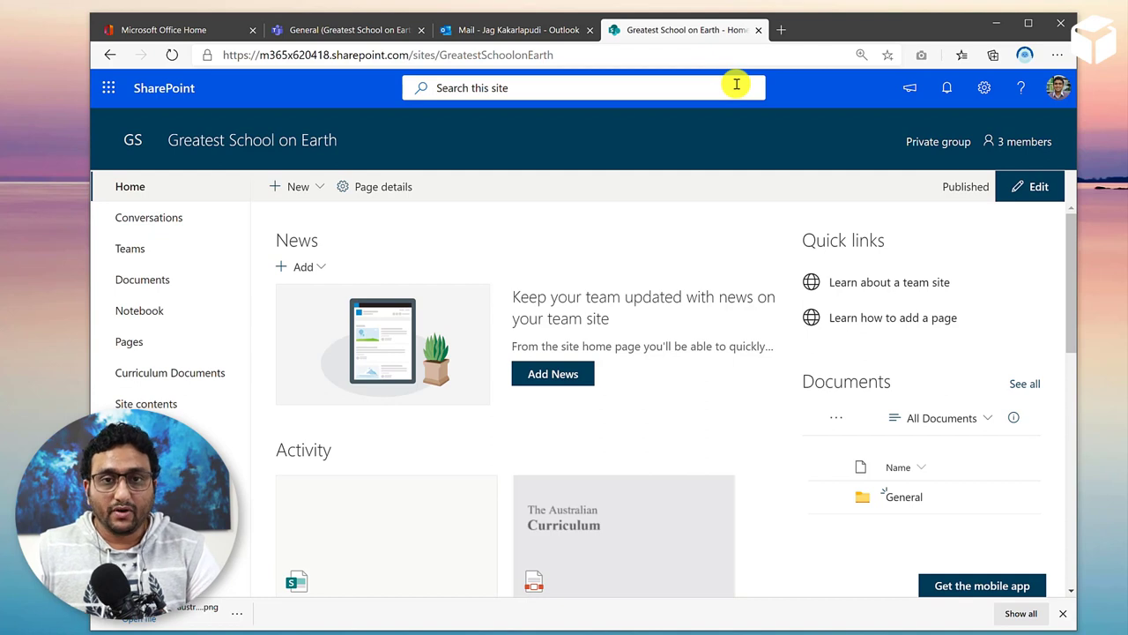
scroll(598, 335, "down", 1)
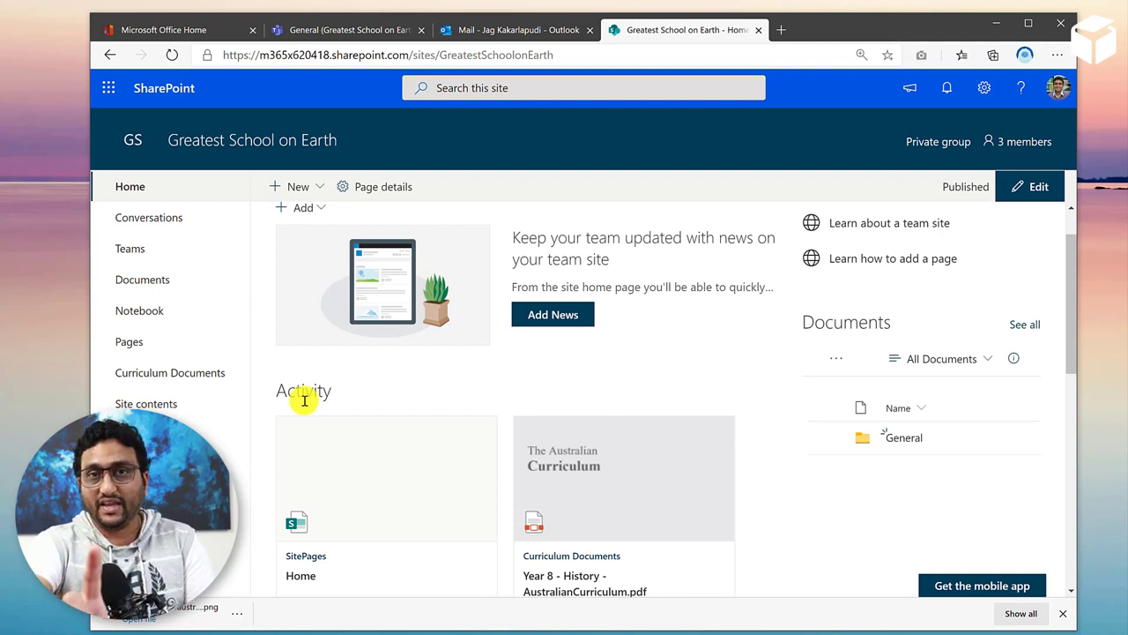
left_click(321, 187)
left_click(297, 263)
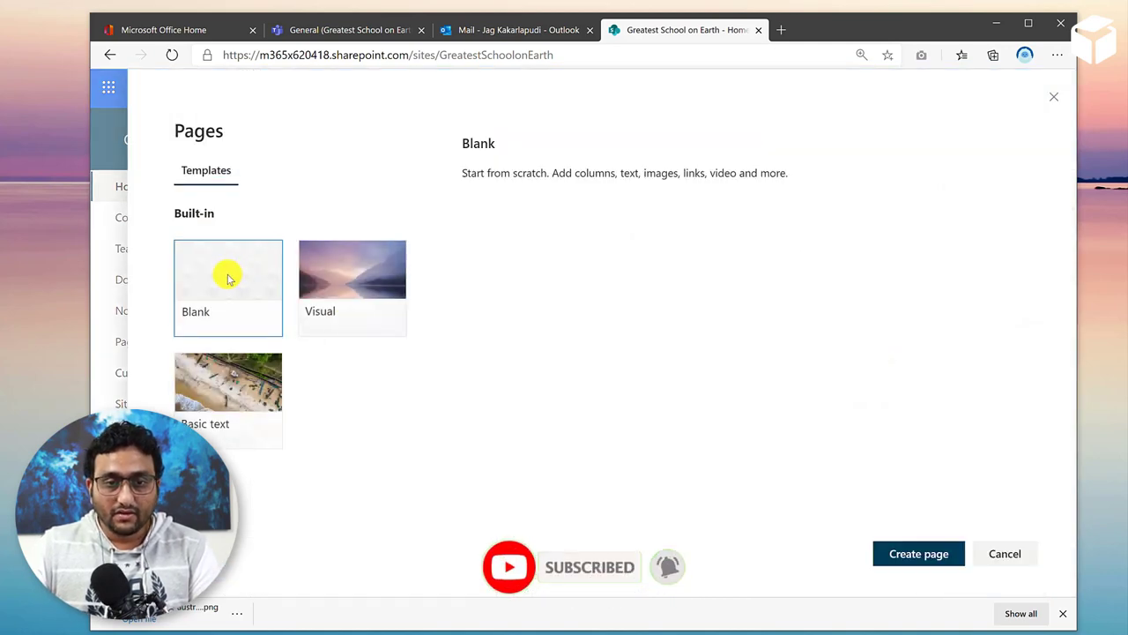
left_click(903, 554)
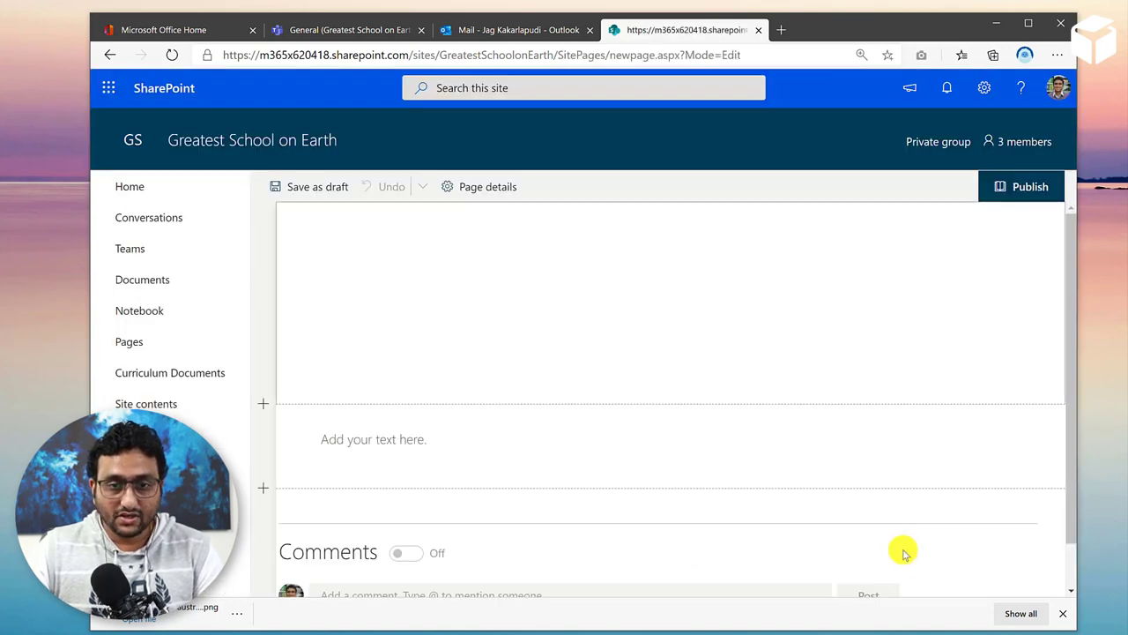
left_click(382, 376)
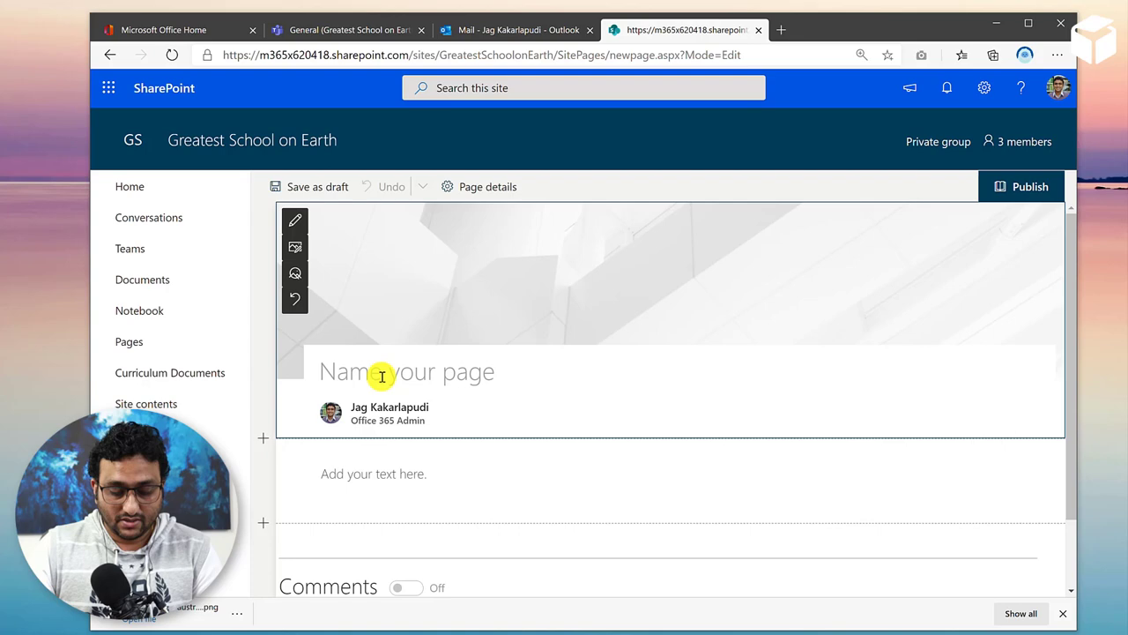
type("TEam")
key("BackSpace")
key("BackSpace")
key("BackSpace")
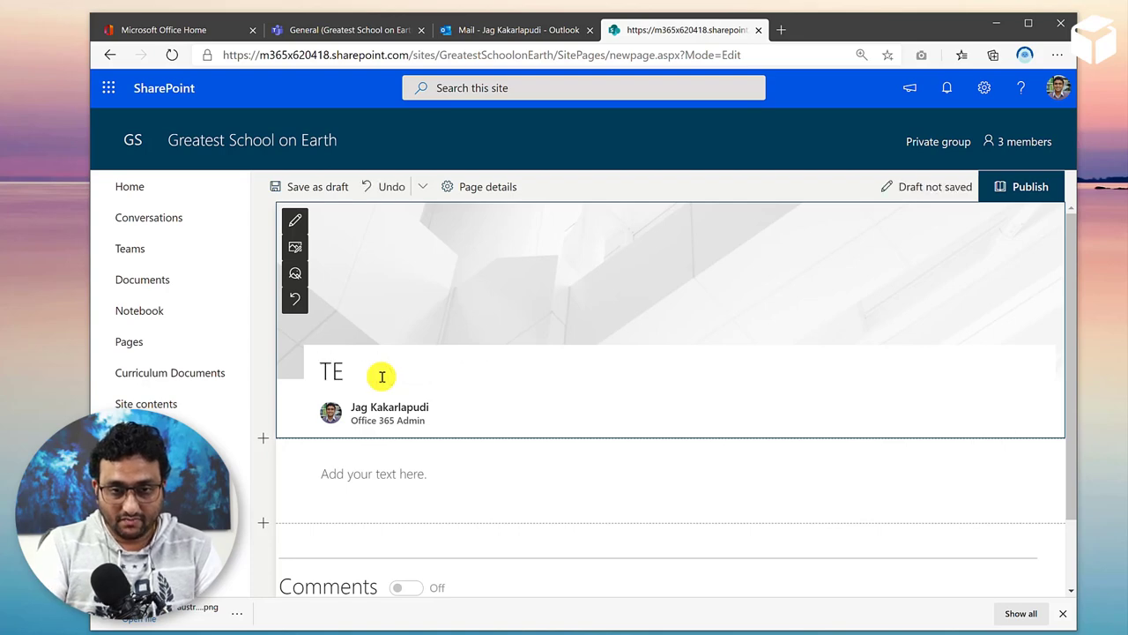
type("eam Activity")
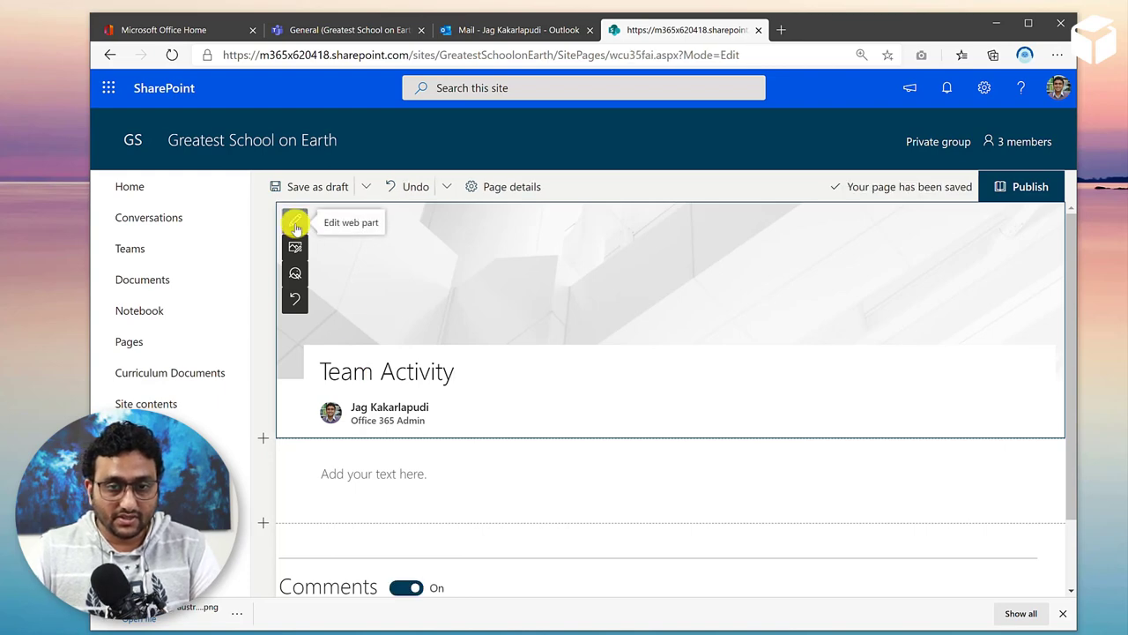
Give the title area a Plain, centered layout with the published date and no text above the title
left_click(295, 225)
left_click(931, 295)
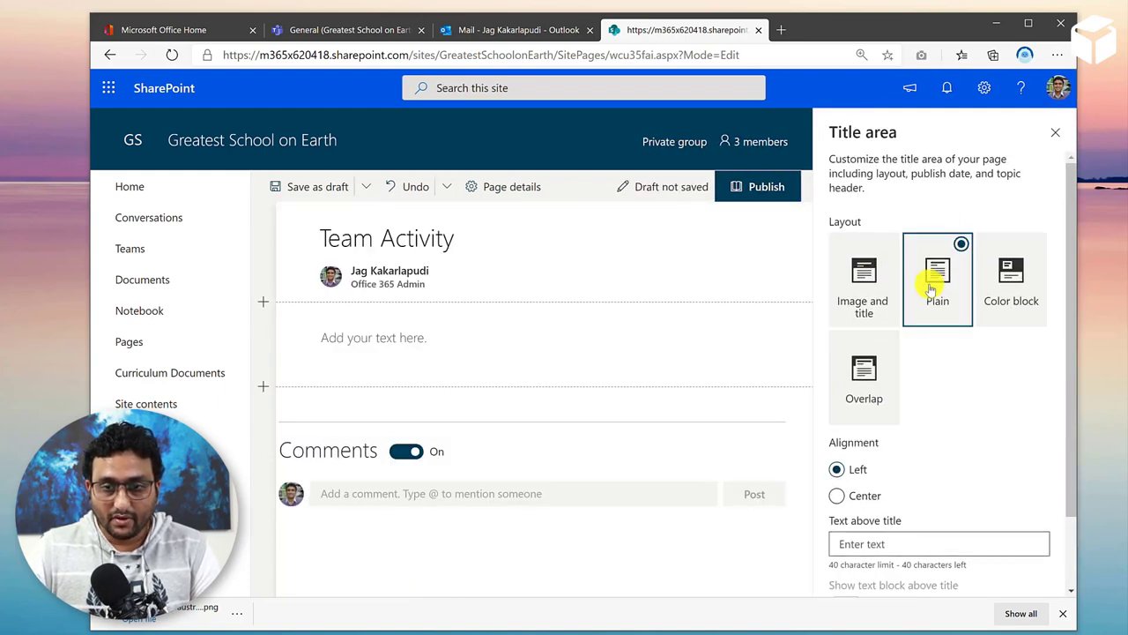
left_click(861, 499)
scroll(856, 493, "down", 1)
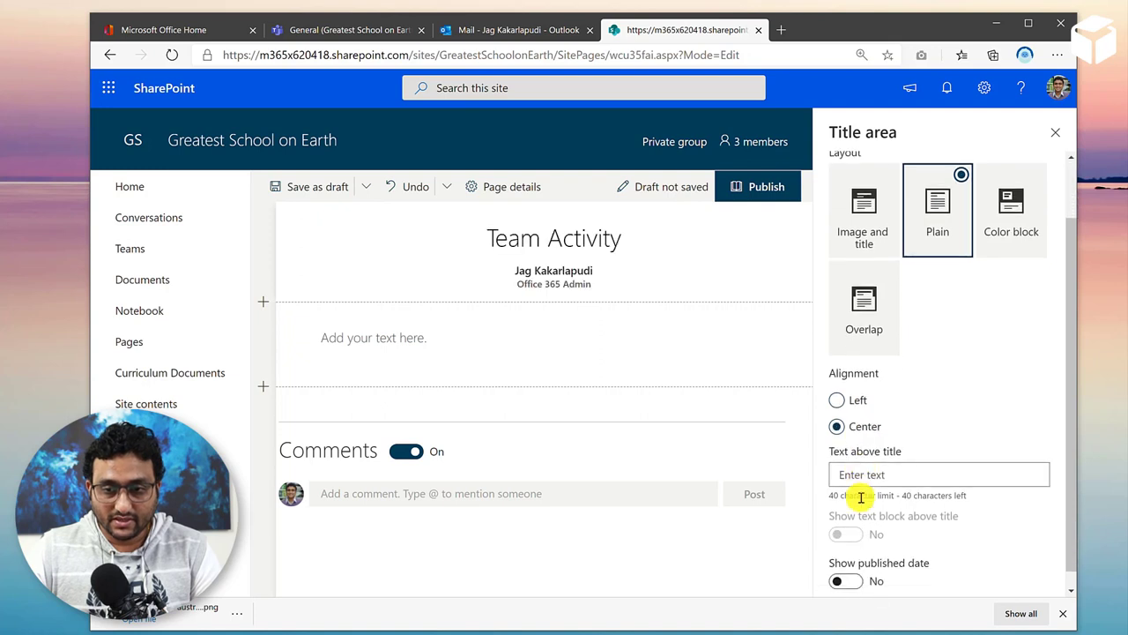
left_click(847, 565)
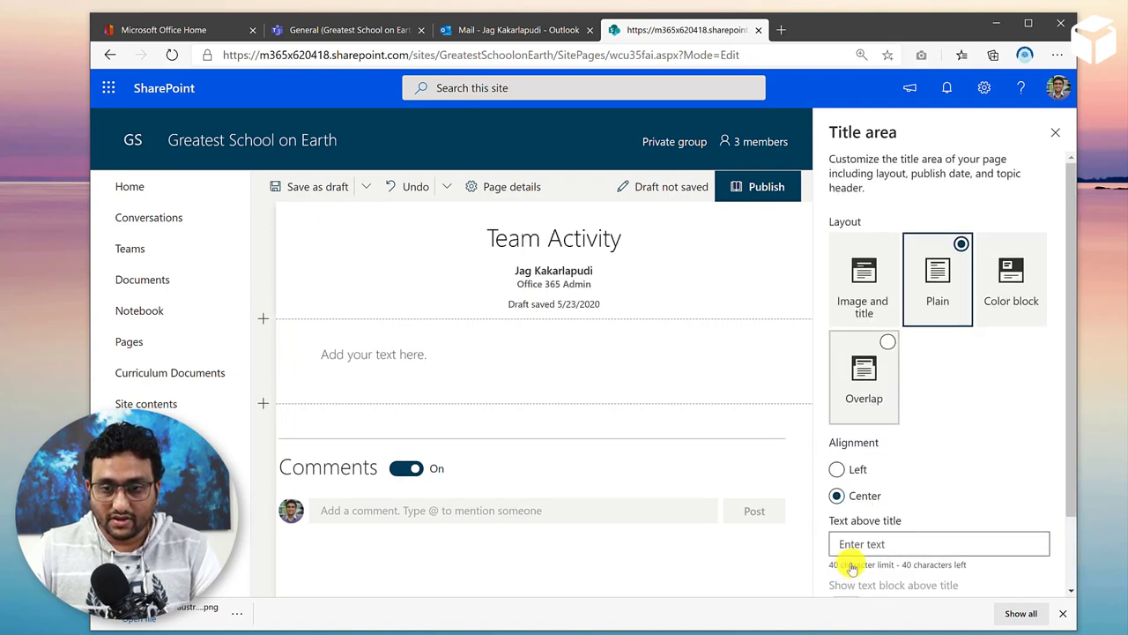
left_click(903, 542)
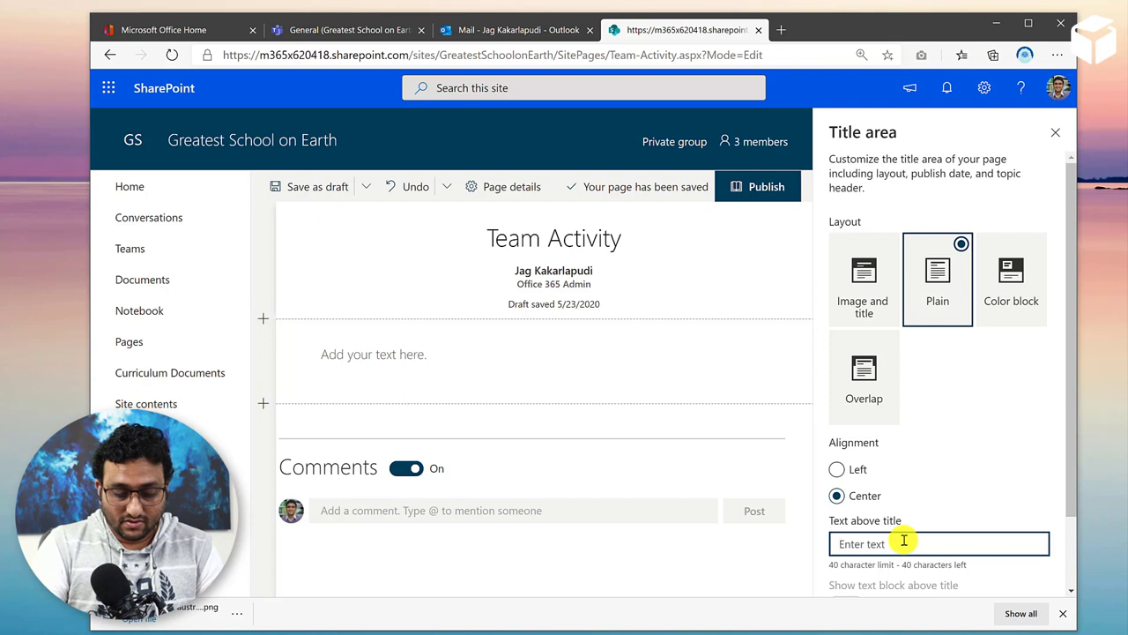
type("All")
key("BackSpace")
key("BackSpace")
key("BackSpace")
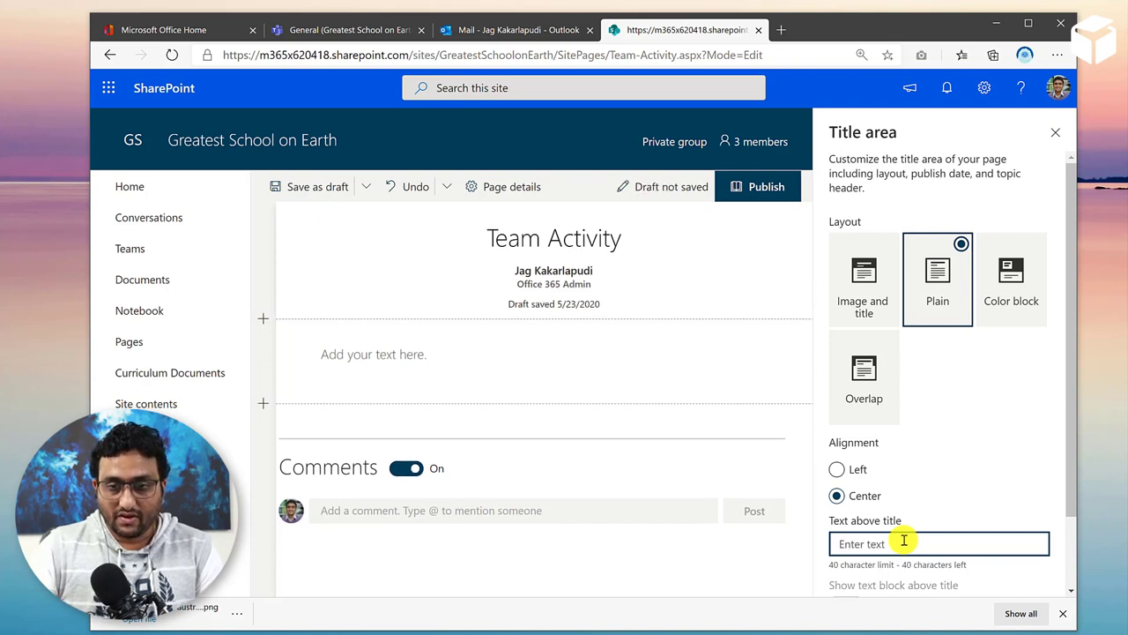
left_click(1055, 133)
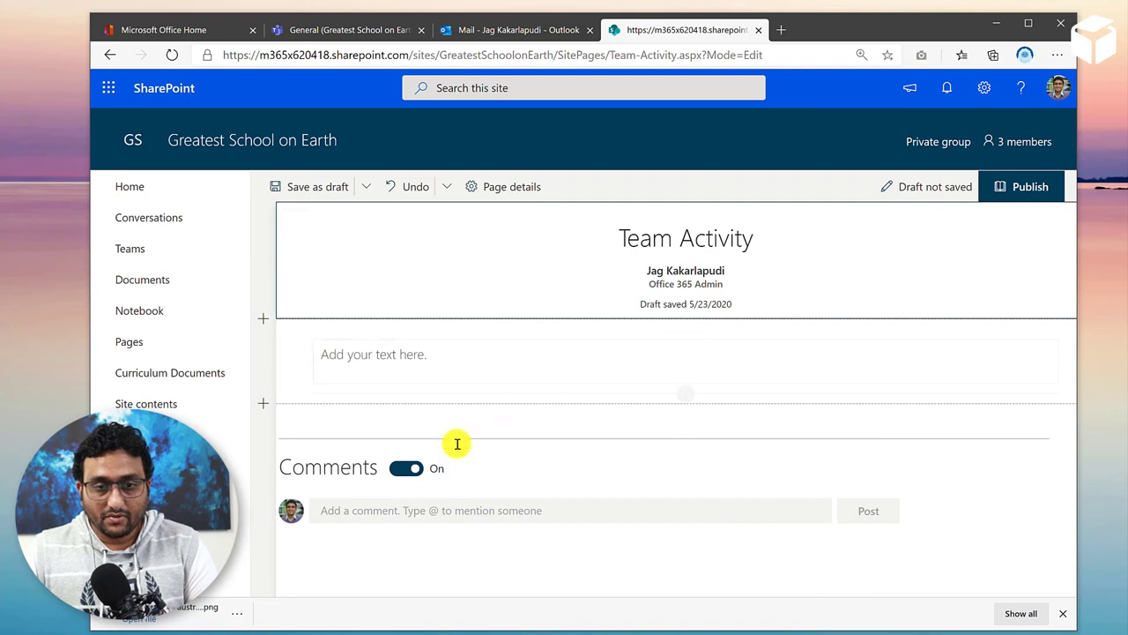
Turn off page comments and insert a Site activity web part into the empty section
left_click(405, 468)
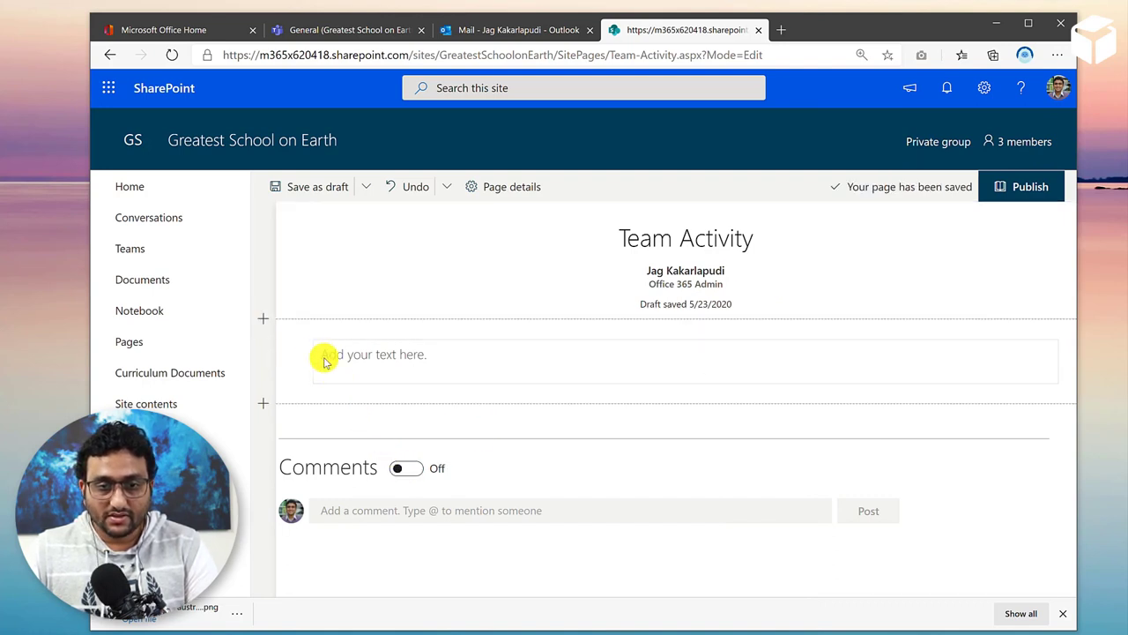
left_click(327, 329)
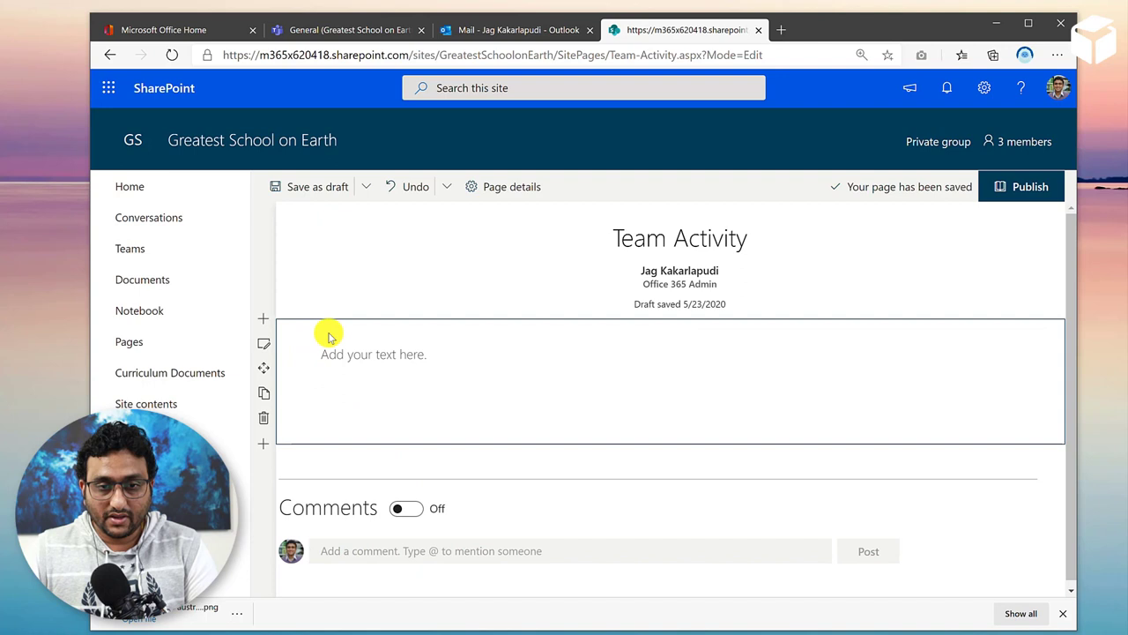
left_click(679, 329)
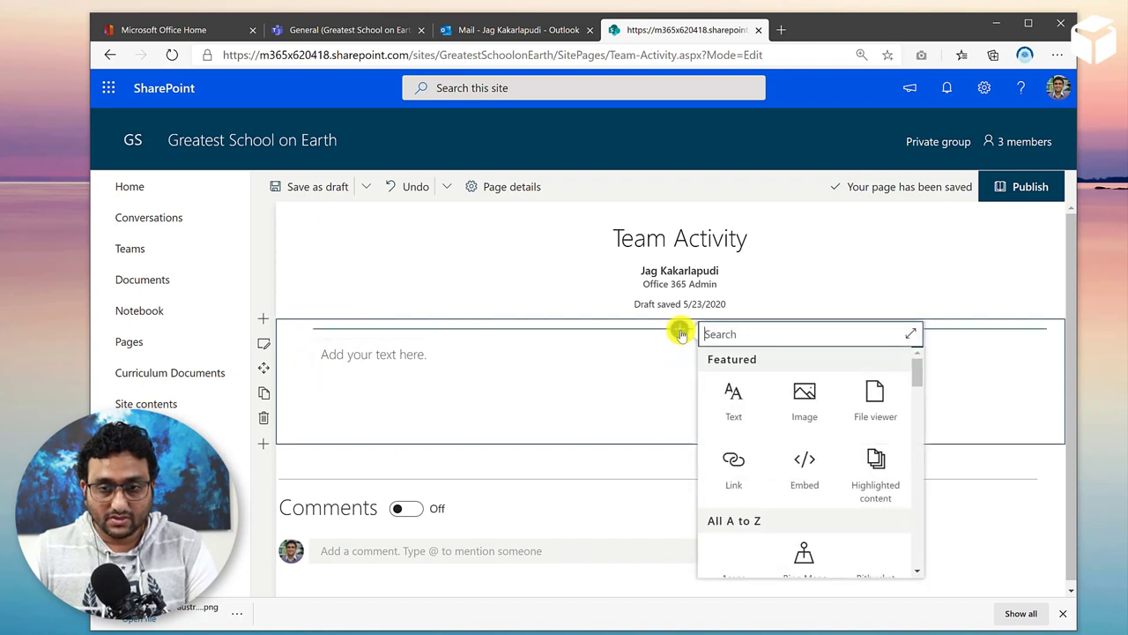
type("activity")
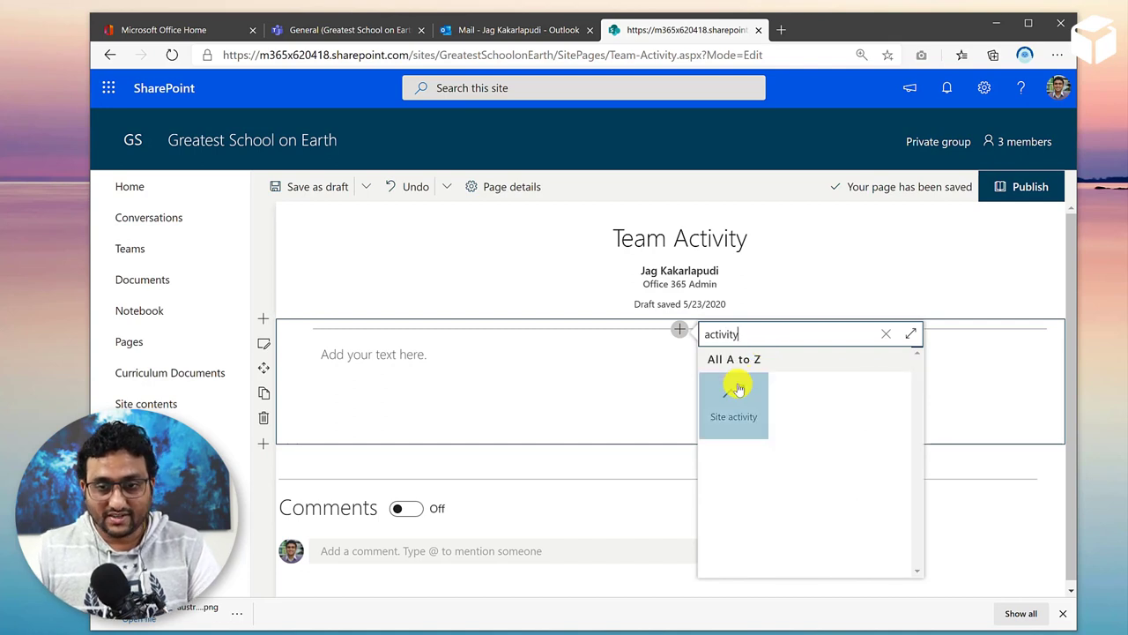
left_click(737, 389)
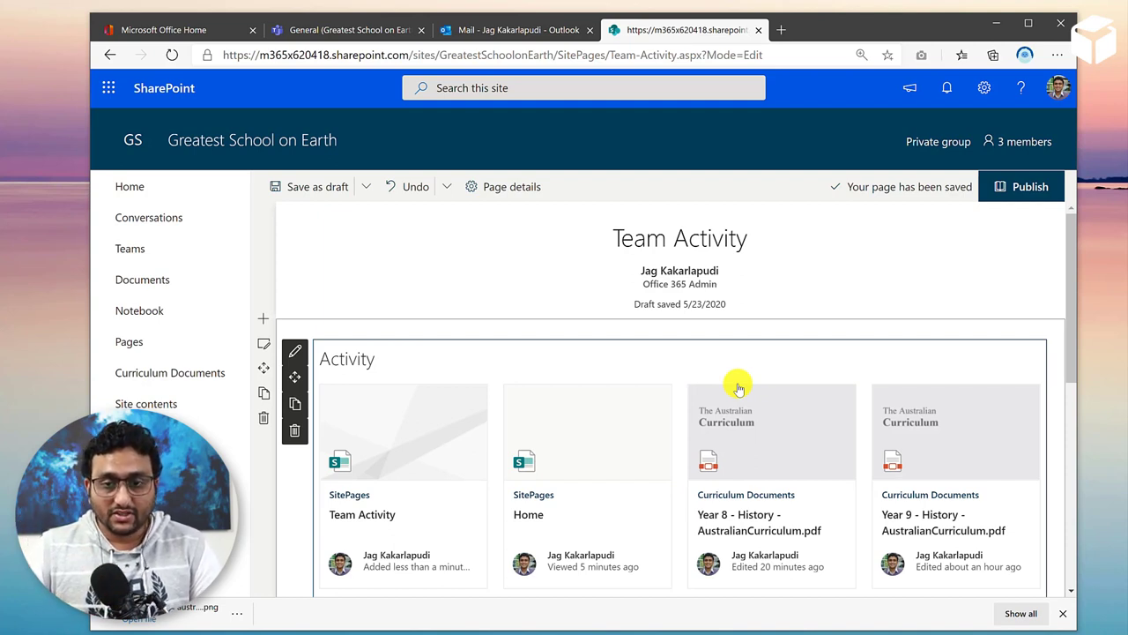
scroll(780, 381, "down", 1)
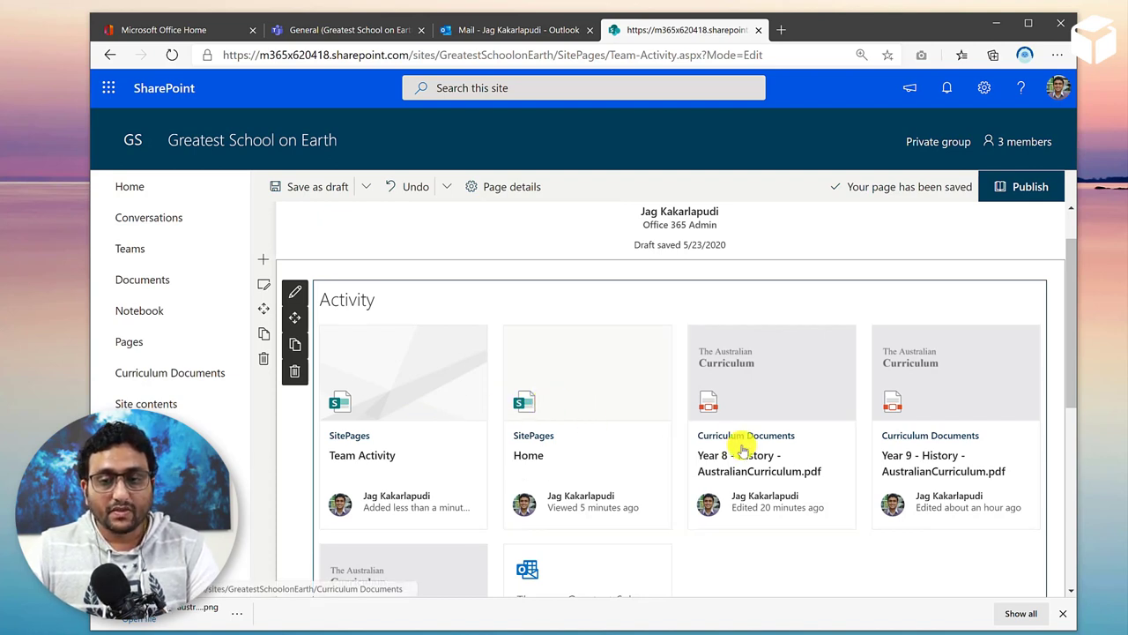
scroll(771, 433, "down", 1)
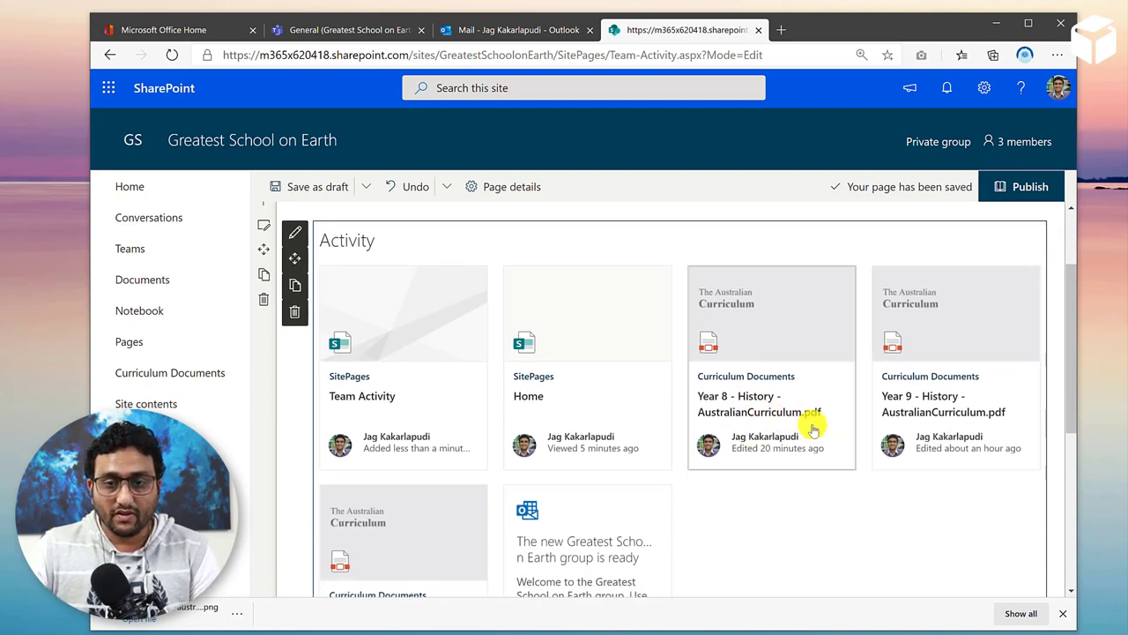
scroll(758, 421, "up", 2)
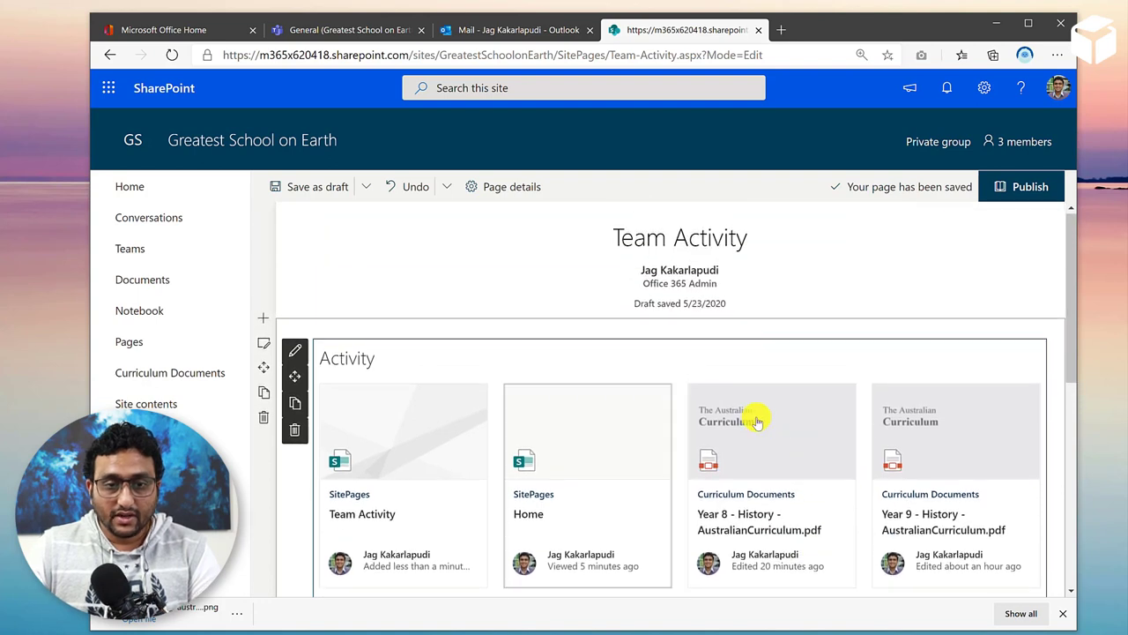
Set the Site activity web part to show 20 items
left_click(296, 353)
left_click_drag(845, 231, 826, 234)
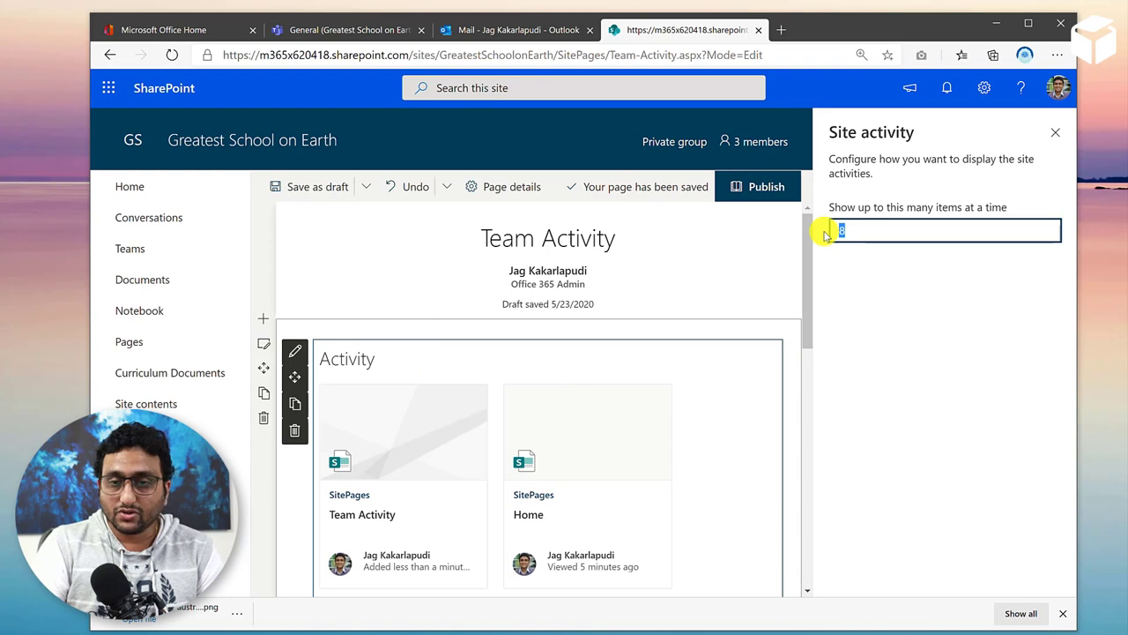
type("20")
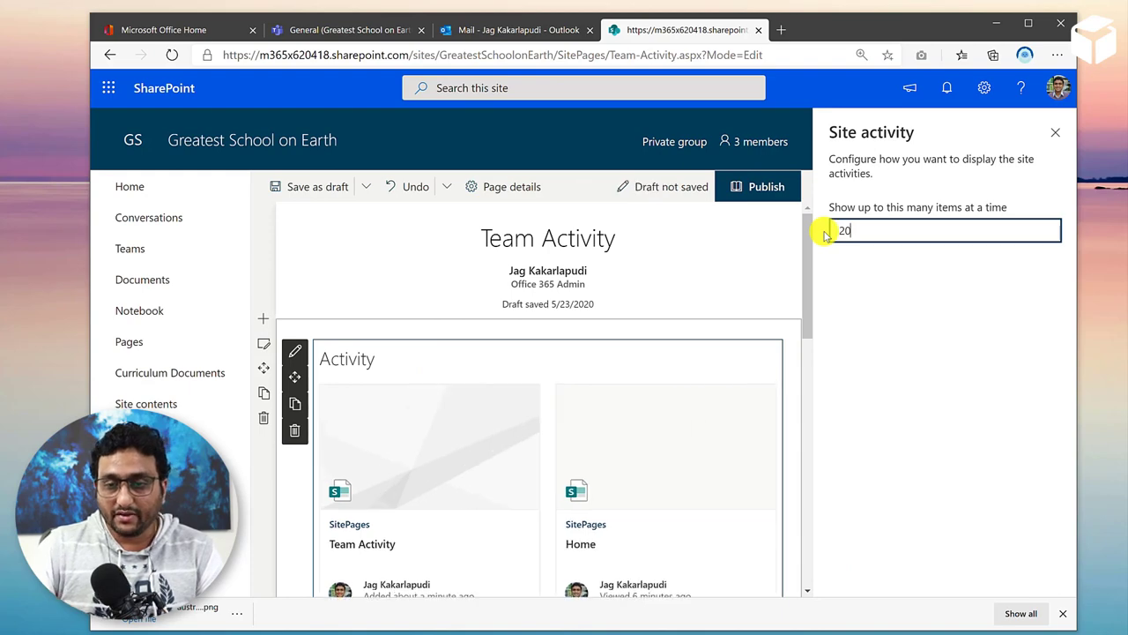
left_click(1054, 135)
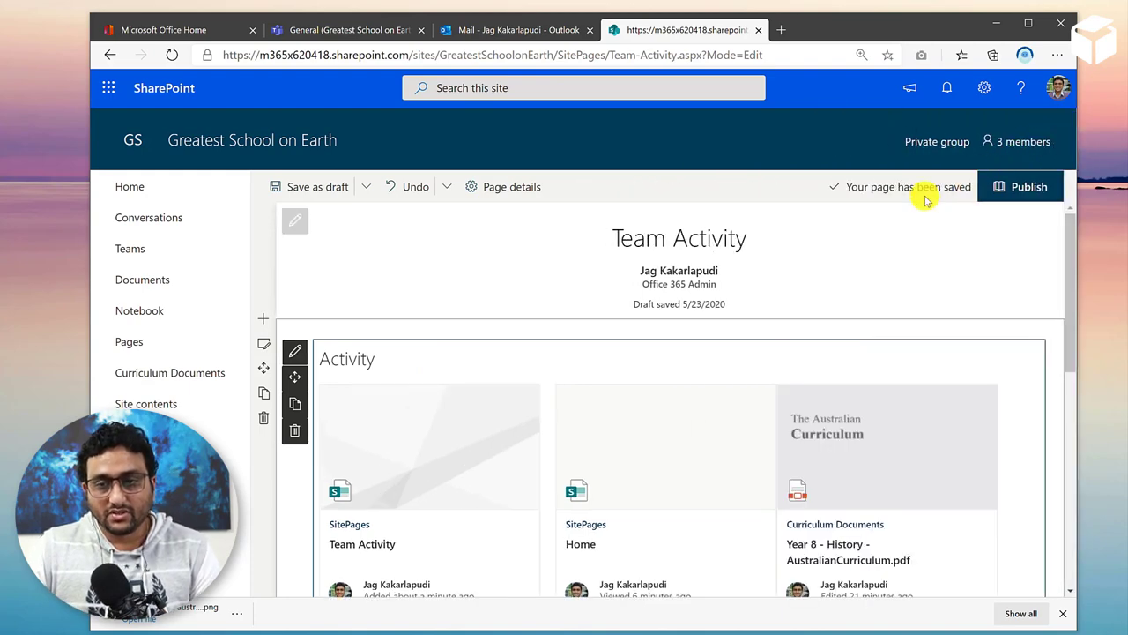
Delete the empty Text web part below the activity feed
scroll(596, 362, "down", 2)
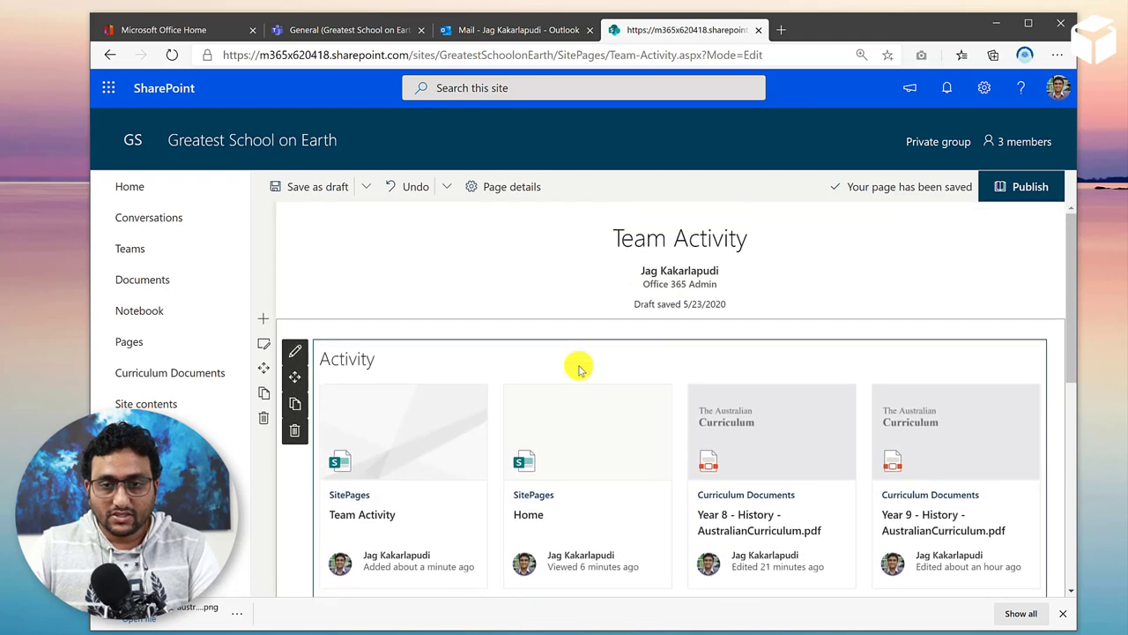
scroll(578, 369, "down", 2)
scroll(579, 368, "down", 3)
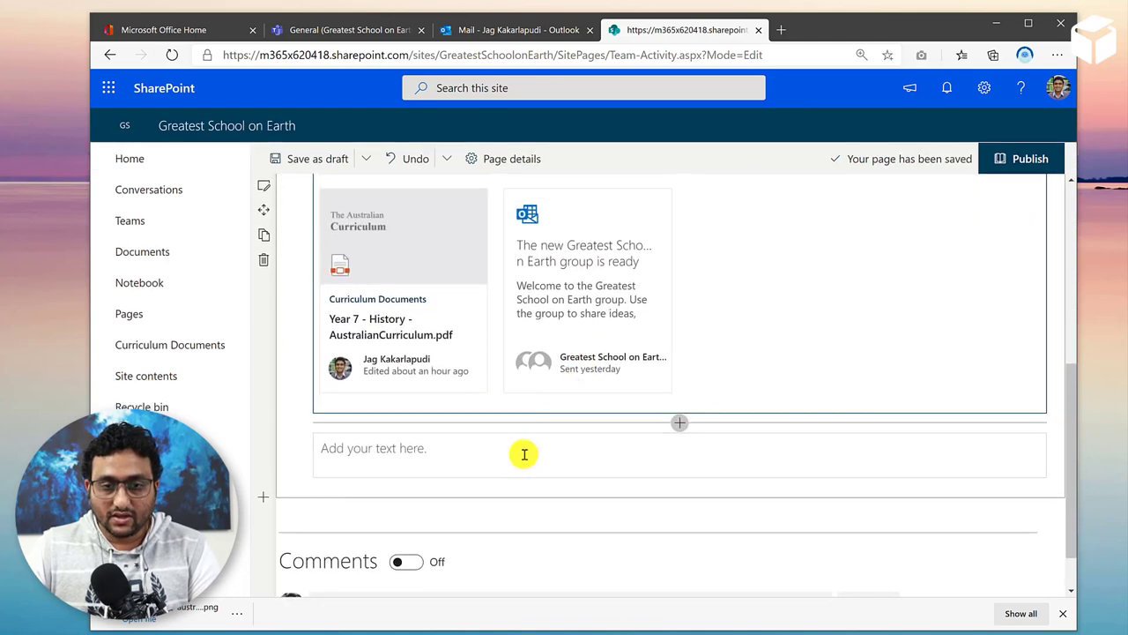
left_click(520, 455)
left_click(295, 496)
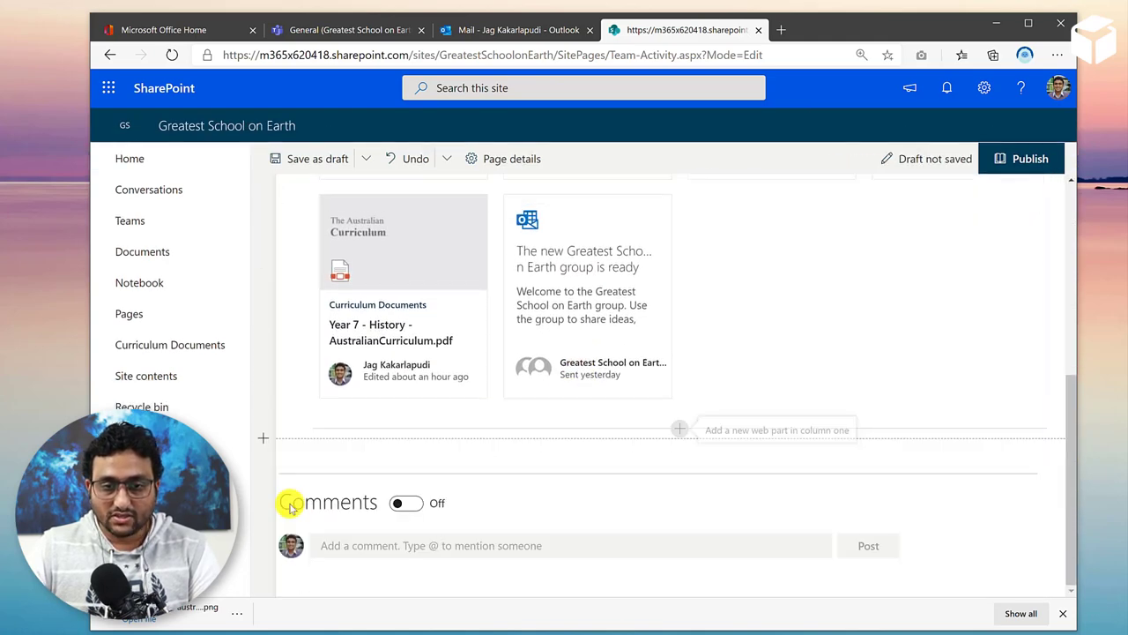
Publish the Team Activity page and dismiss the promotion suggestions
scroll(291, 502, "up", 6)
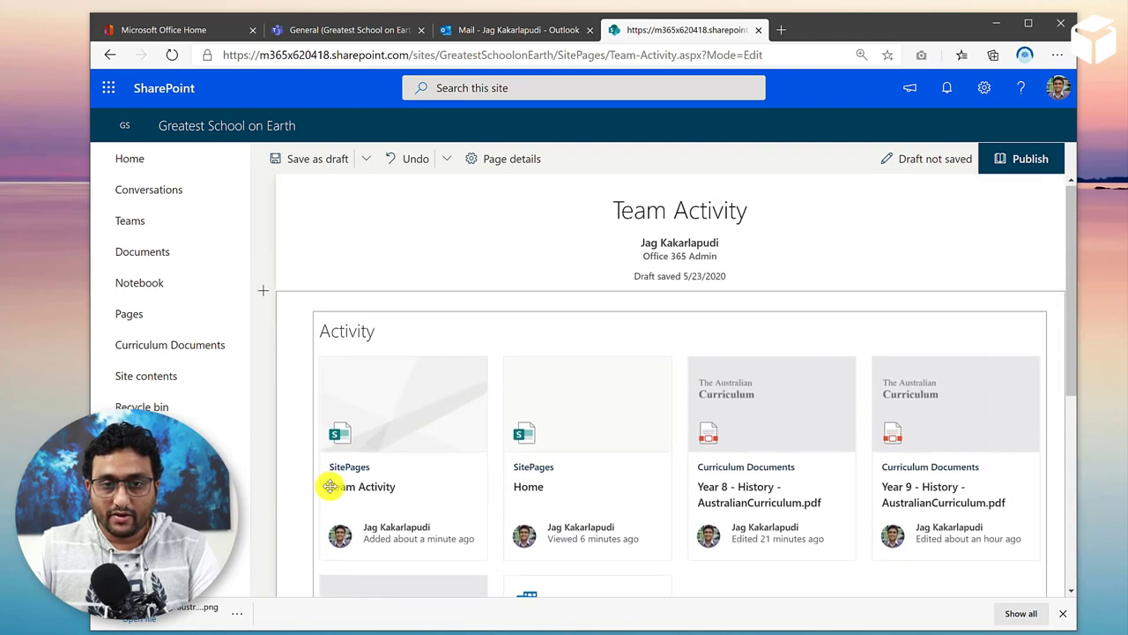
left_click(1005, 187)
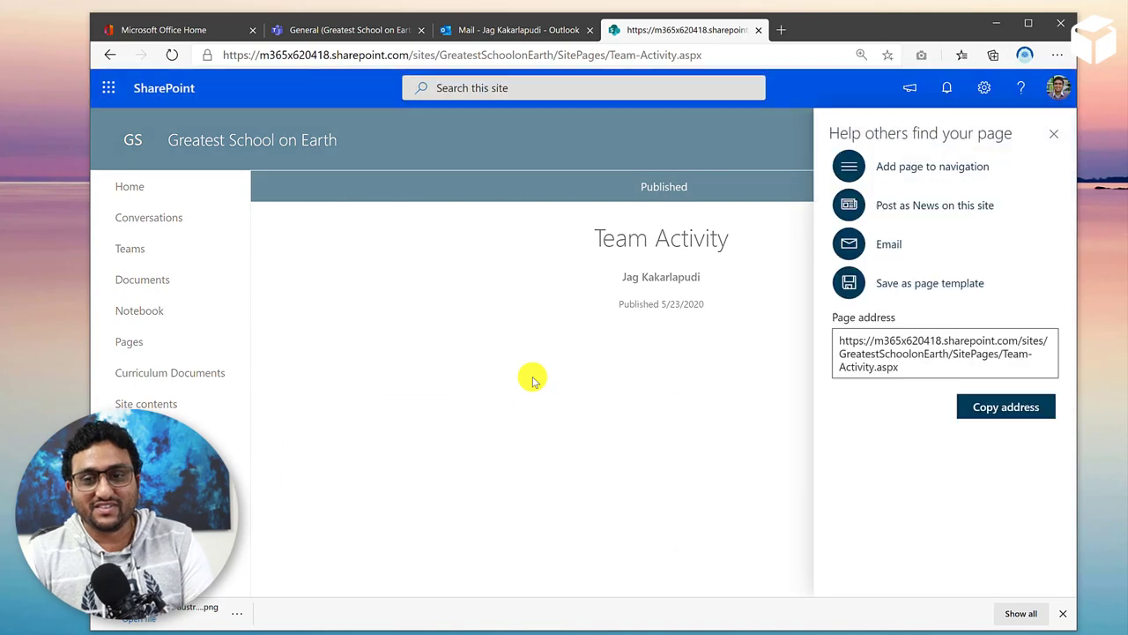
left_click(1053, 134)
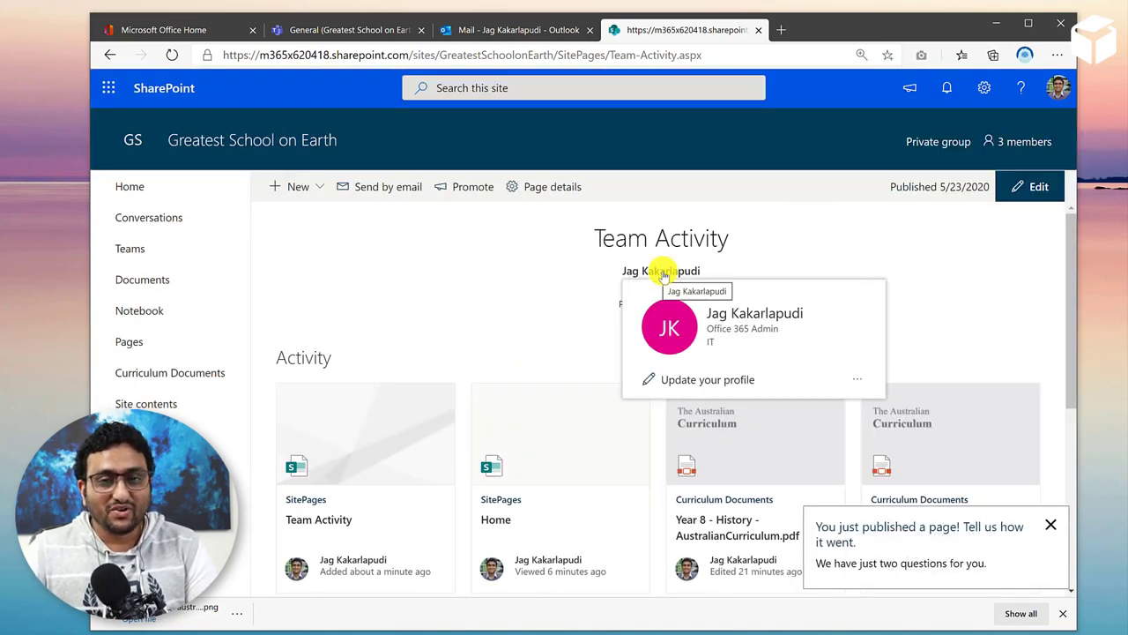
Add the Team Activity page as a SharePoint tab in the Teams General channel
left_click(355, 32)
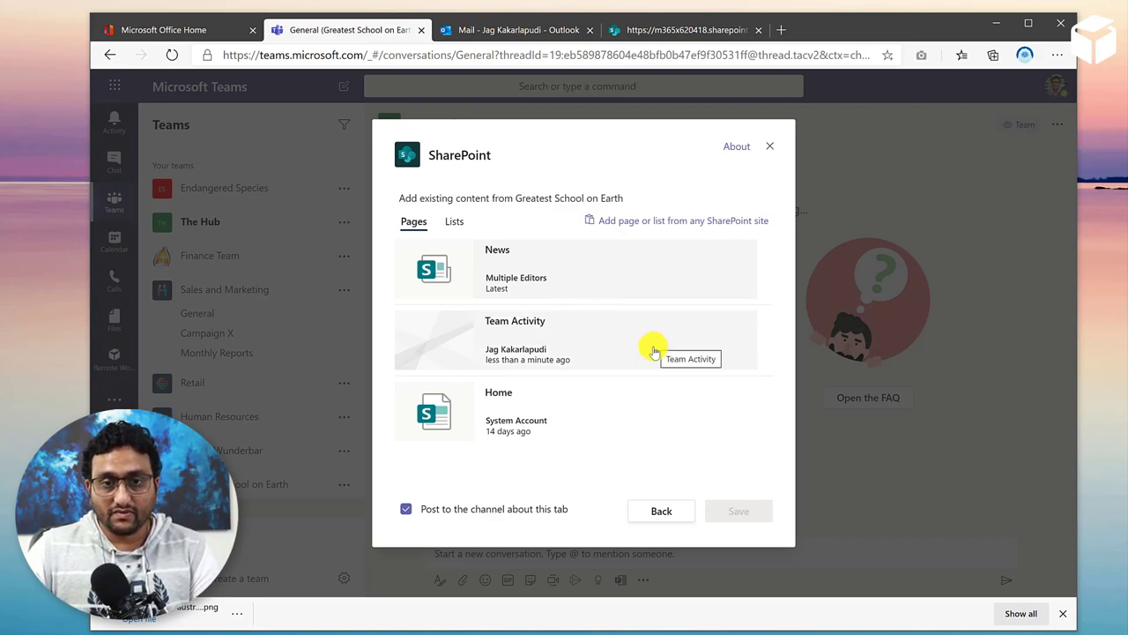
left_click(634, 345)
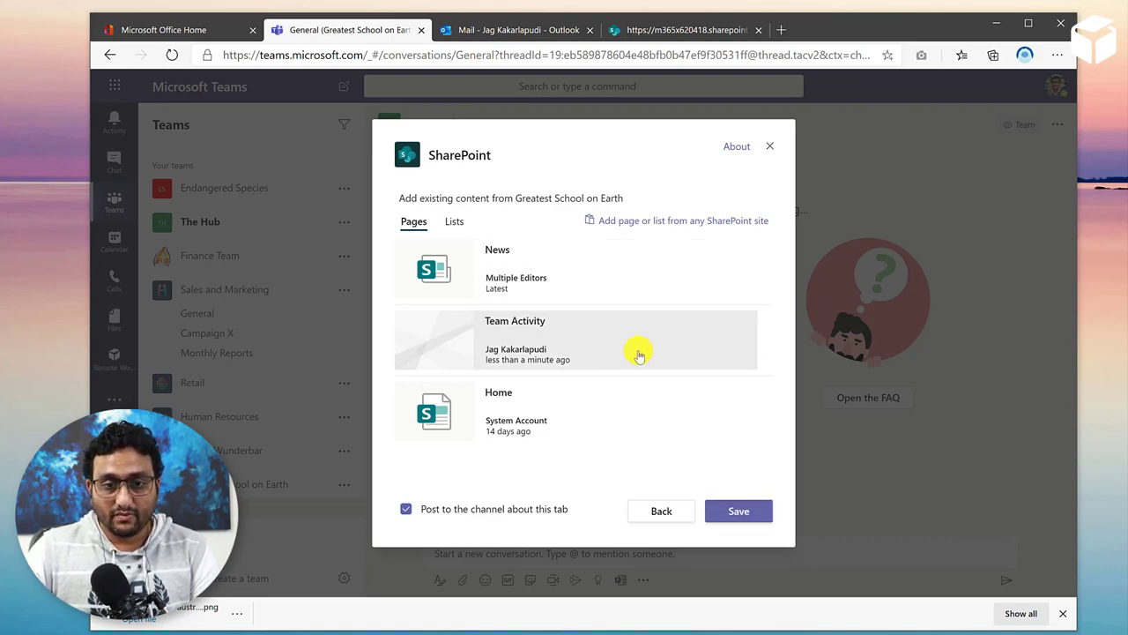
left_click(738, 511)
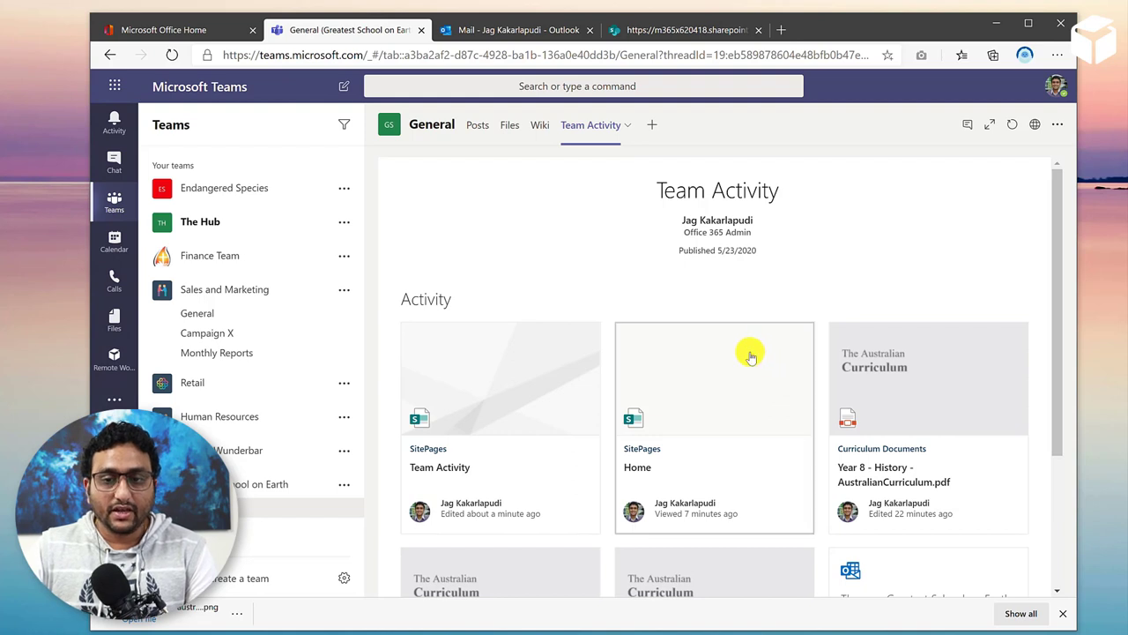
scroll(751, 356, "down", 2)
scroll(751, 357, "up", 1)
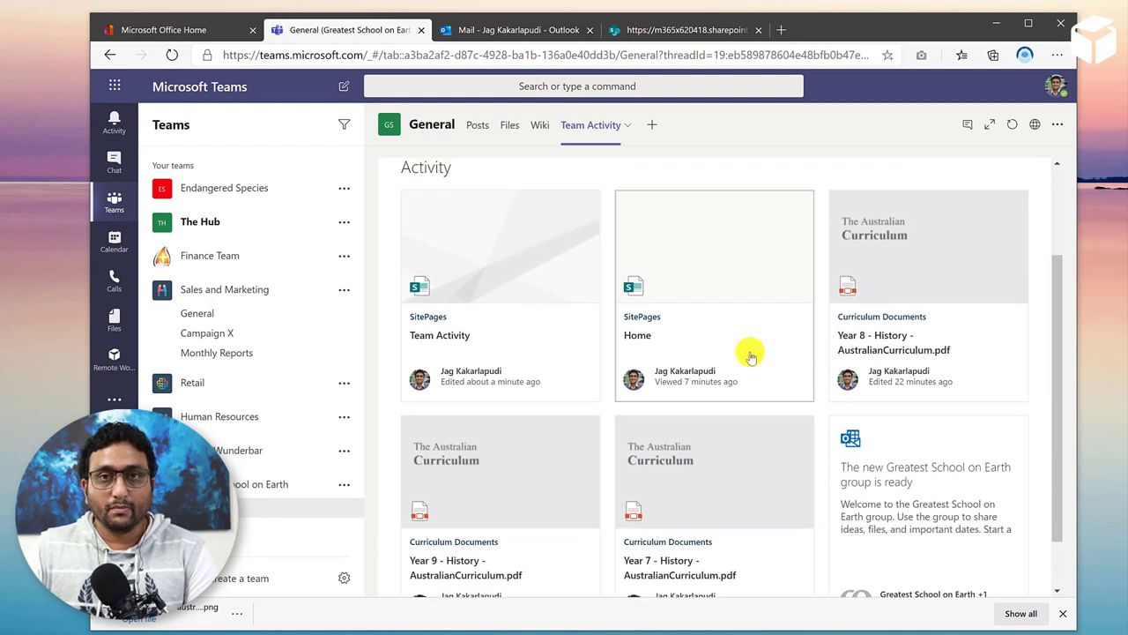